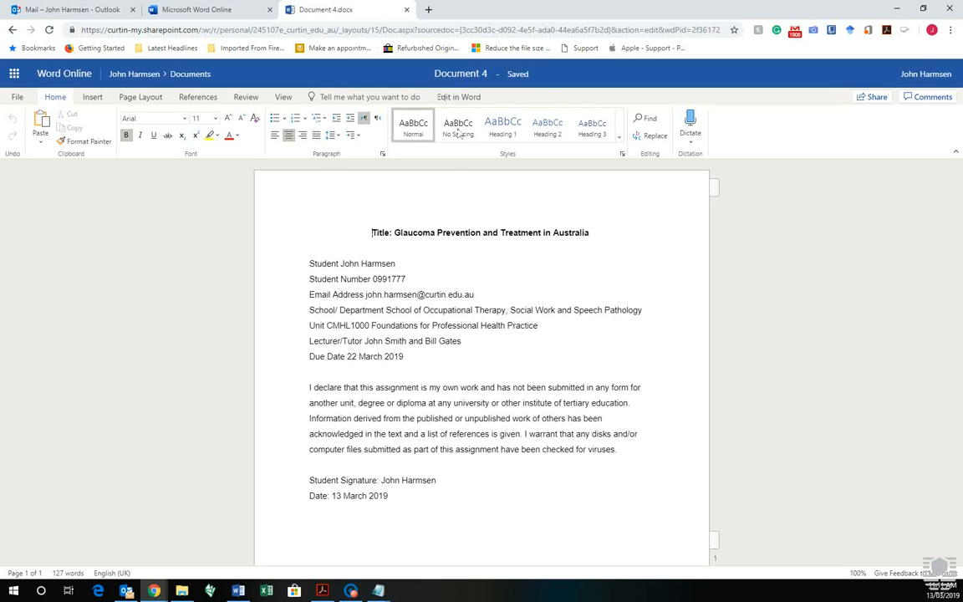
Step: Open Document 4 from Word Online in desktop Word, accepting the security prompts, and maximize its window
{"action": "left_click", "coordinate": [460, 97]}
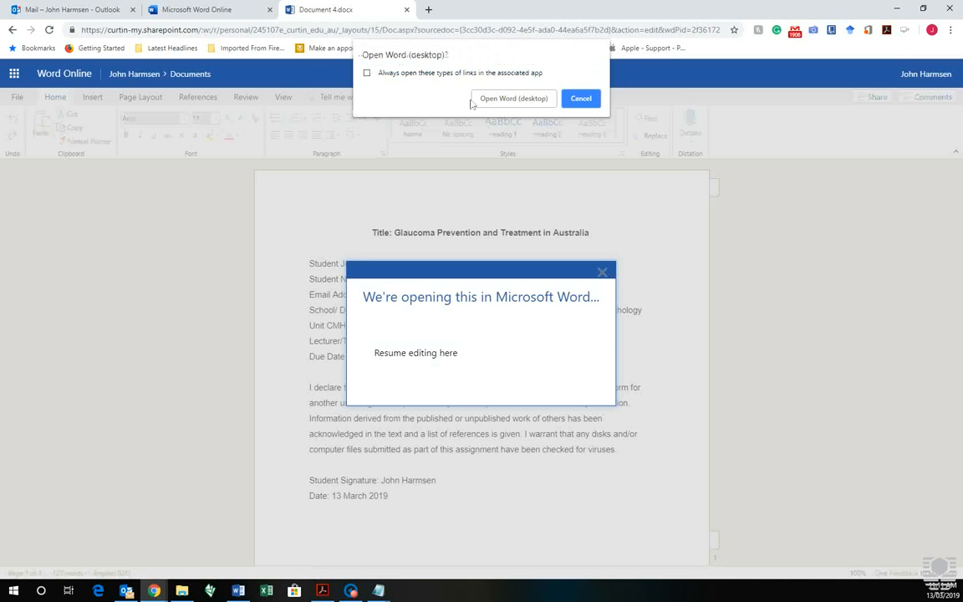
{"action": "left_click", "coordinate": [519, 99]}
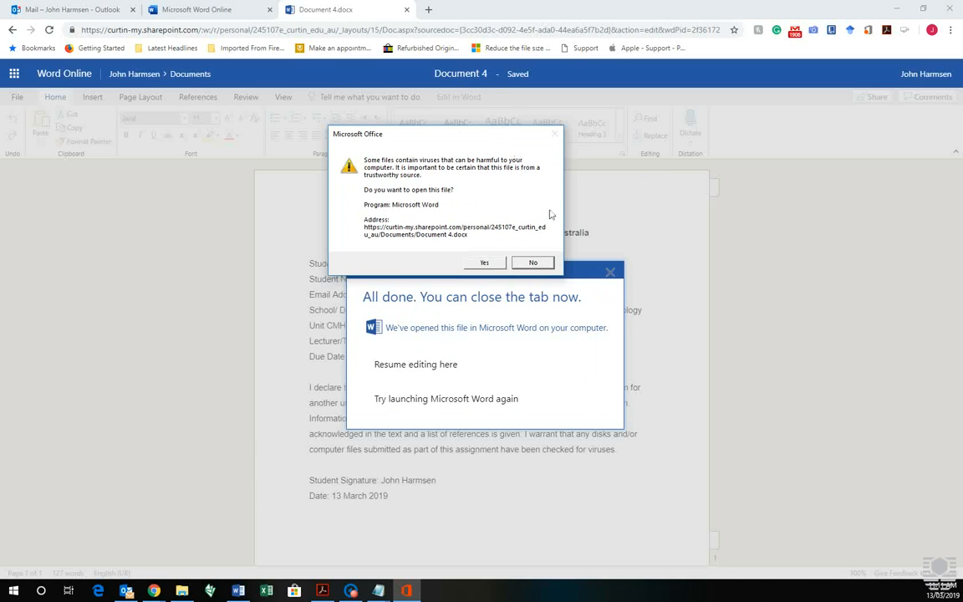
{"action": "left_click", "coordinate": [493, 263]}
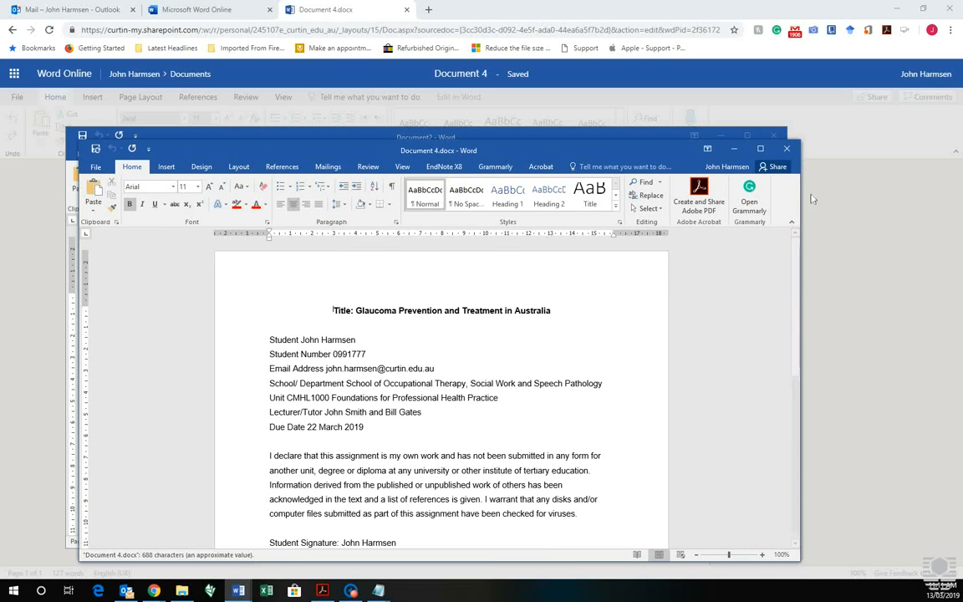
{"action": "left_click", "coordinate": [686, 133]}
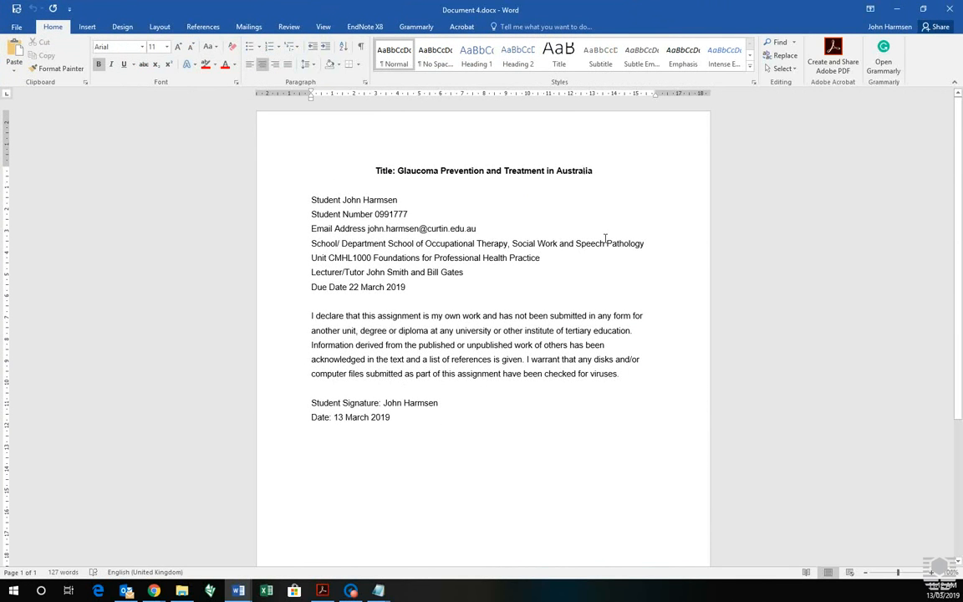
Step: Align the Student, Student Number, Email Address and School/Department values in one column using tab spacing after each label
{"action": "left_click", "coordinate": [345, 201]}
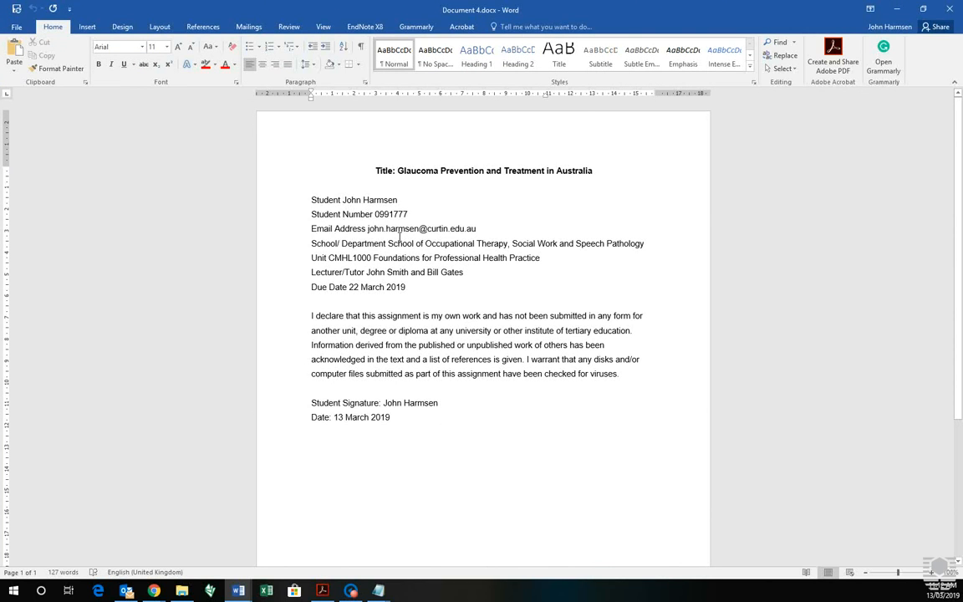
{"action": "key", "text": "Tab"}
{"action": "key", "text": "Tab"}
{"action": "key", "text": "Down"}
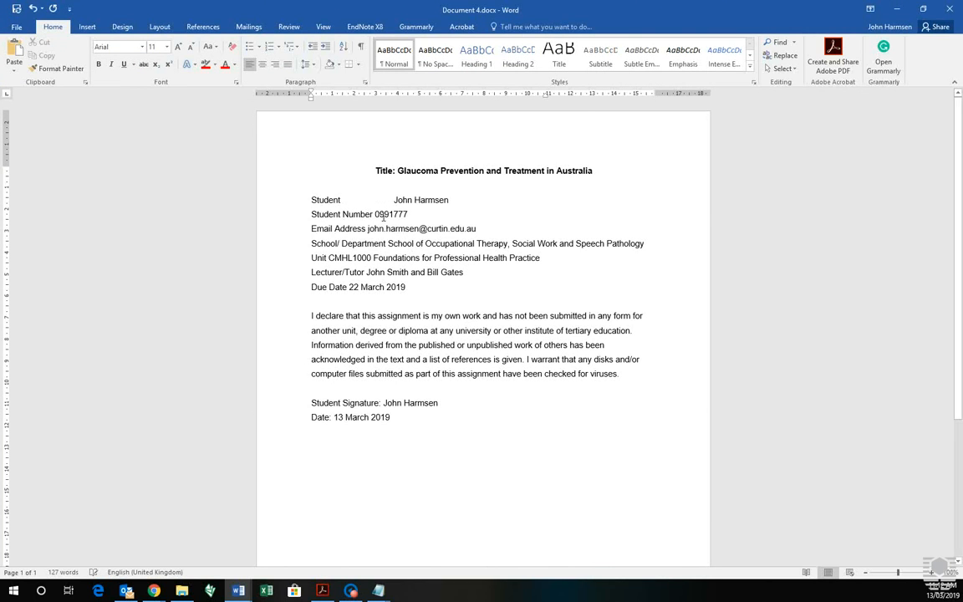
{"action": "key", "text": "Tab"}
{"action": "key", "text": "Tab"}
{"action": "key", "text": "Down"}
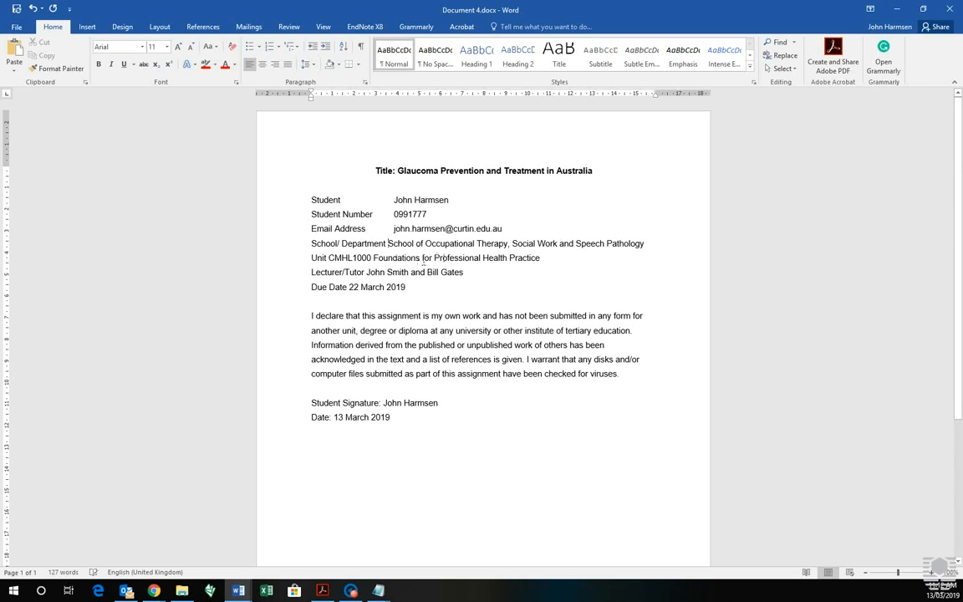
{"action": "key", "text": "Tab"}
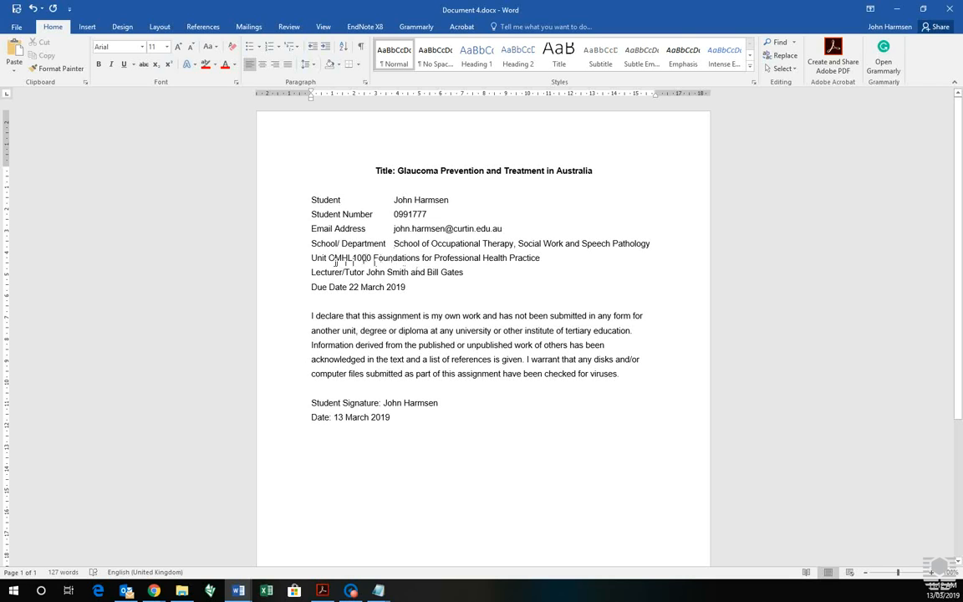
Step: Tab the Unit, Lecturer/Tutor and Due Date values into the same column as the other details, and save the document
{"action": "left_click", "coordinate": [329, 258]}
{"action": "key", "text": "Tab"}
{"action": "key", "text": "Tab"}
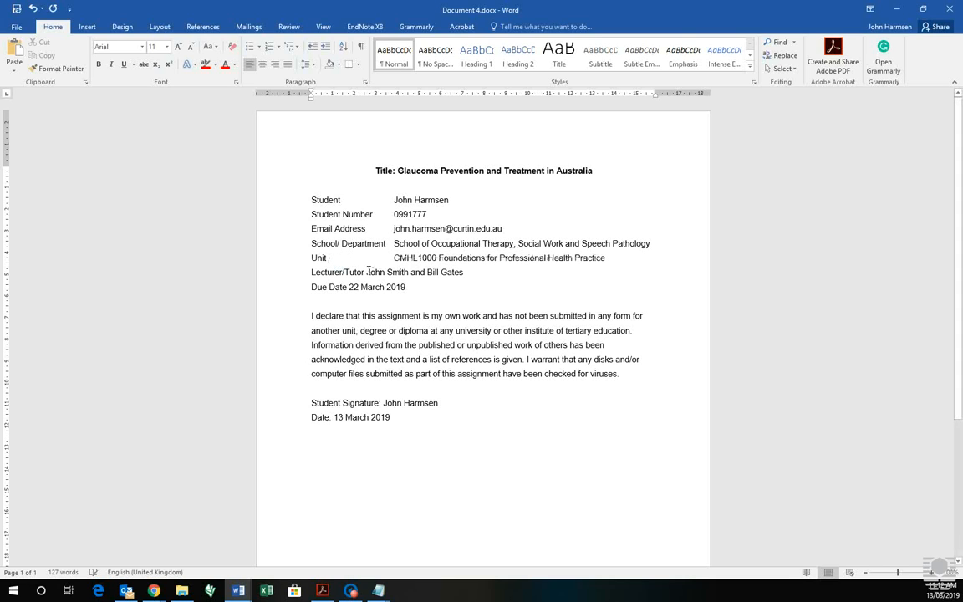
{"action": "left_click", "coordinate": [366, 271]}
{"action": "key", "text": "Tab"}
{"action": "left_click", "coordinate": [349, 287]}
{"action": "key", "text": "Tab"}
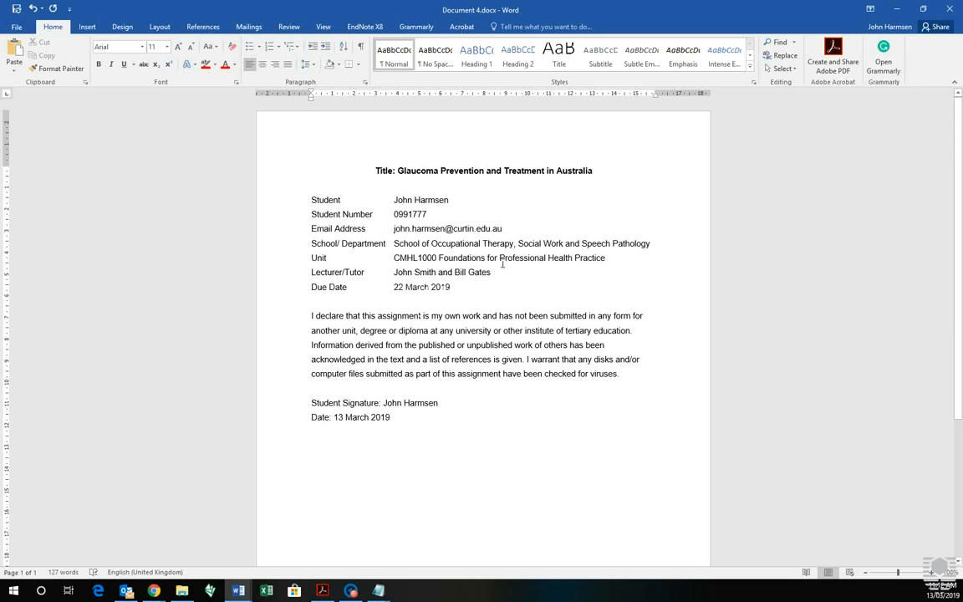
{"action": "scroll", "coordinate": [460, 357], "scroll_direction": "down", "scroll_amount": 4}
{"action": "scroll", "coordinate": [476, 329], "scroll_direction": "up", "scroll_amount": 4}
{"action": "left_click", "coordinate": [16, 9]}
Step: Add two blank lines between the title and the student details, and one more blank line above the declaration paragraph
{"action": "left_click", "coordinate": [435, 170]}
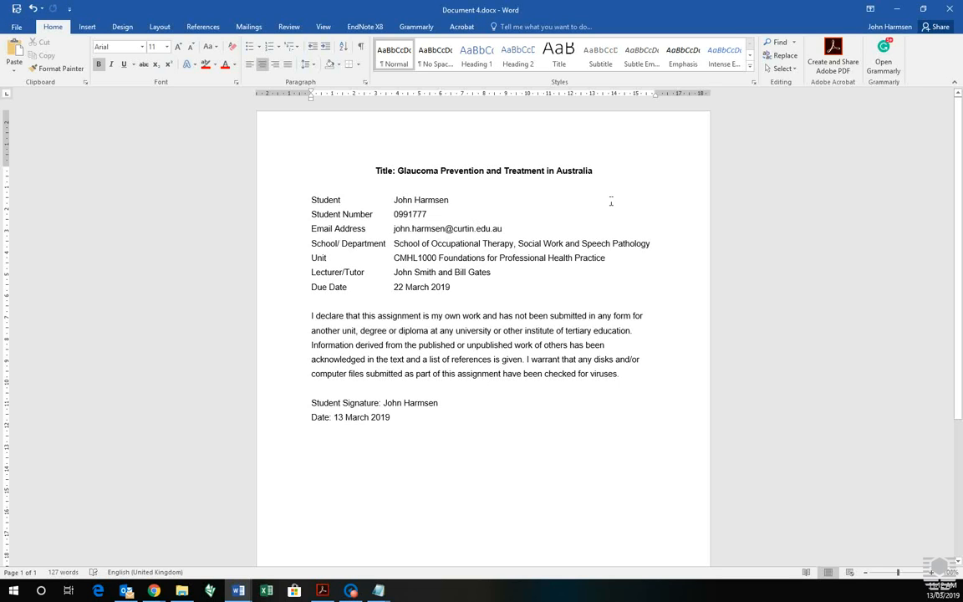
{"action": "key", "text": "Return"}
{"action": "key", "text": "Return"}
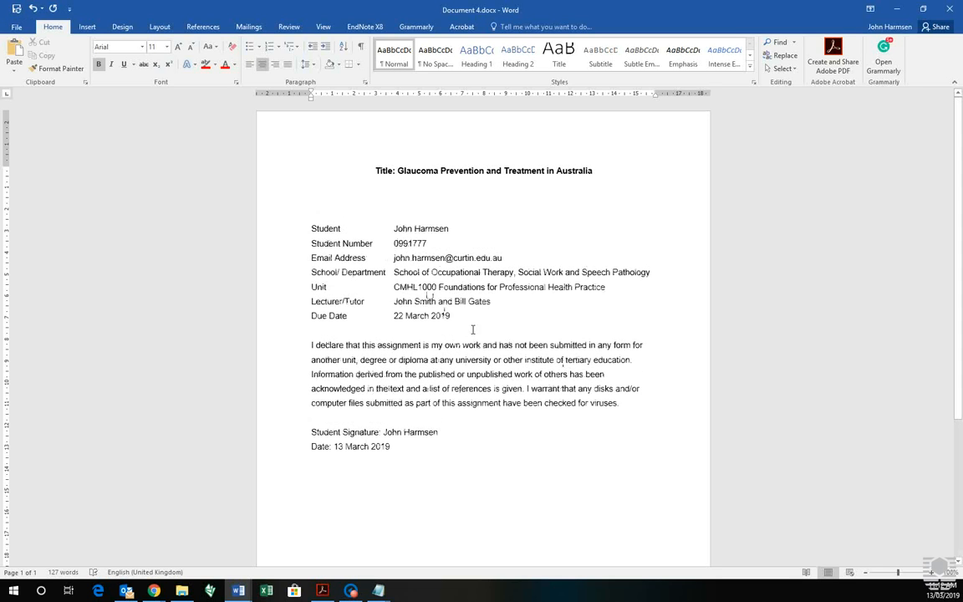
{"action": "left_click", "coordinate": [465, 329]}
{"action": "key", "text": "Return"}
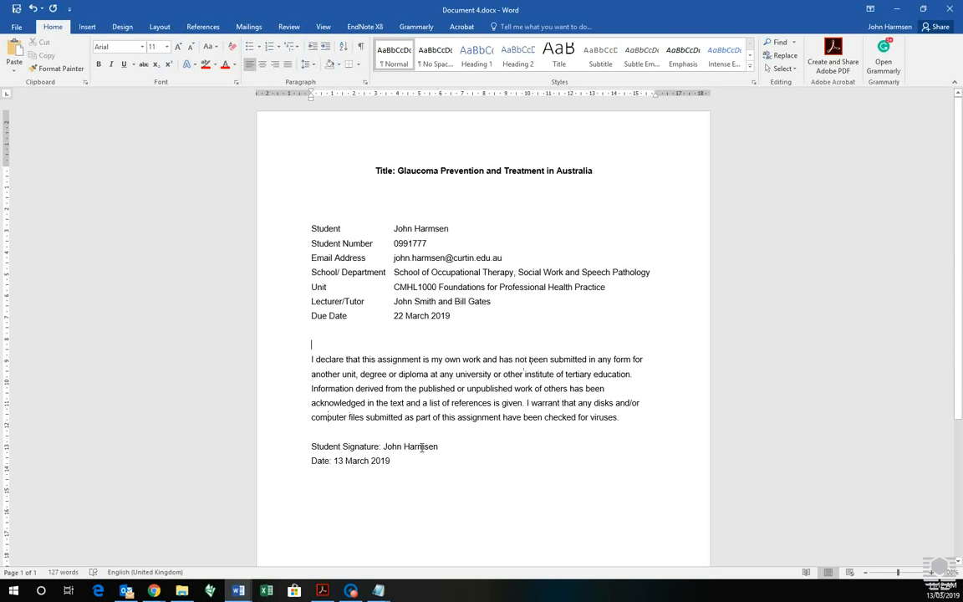
Step: Insert two extra blank lines above the Student Signature line and save the document
{"action": "left_click", "coordinate": [379, 446]}
{"action": "left_click", "coordinate": [389, 437]}
{"action": "key", "text": "Return"}
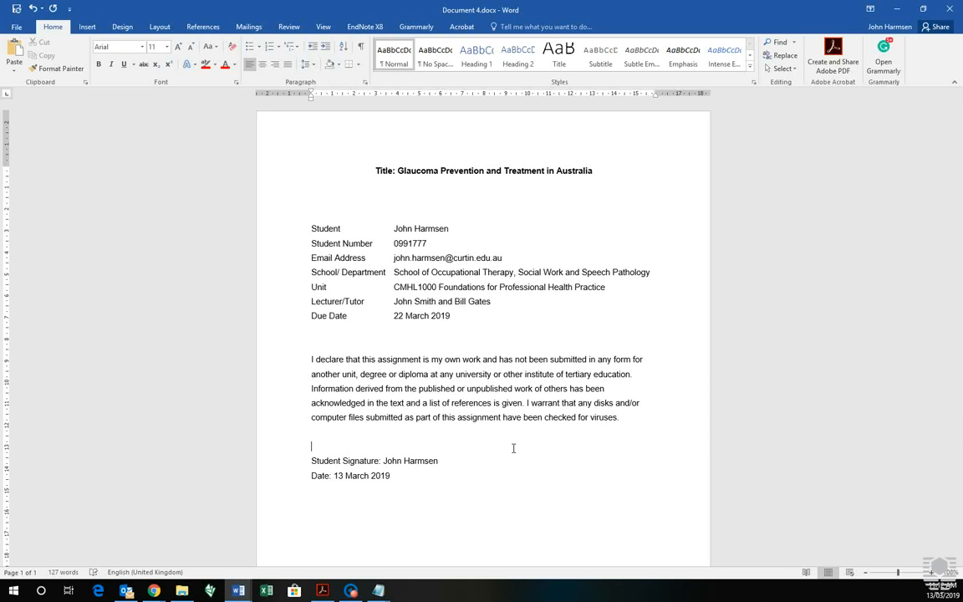
{"action": "key", "text": "Return"}
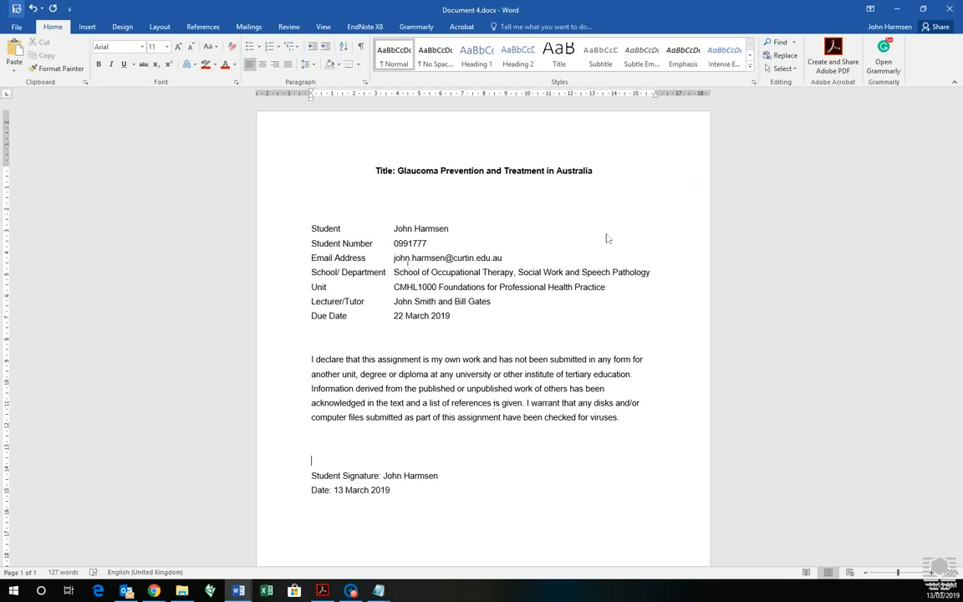
{"action": "key", "text": "ctrl+s"}
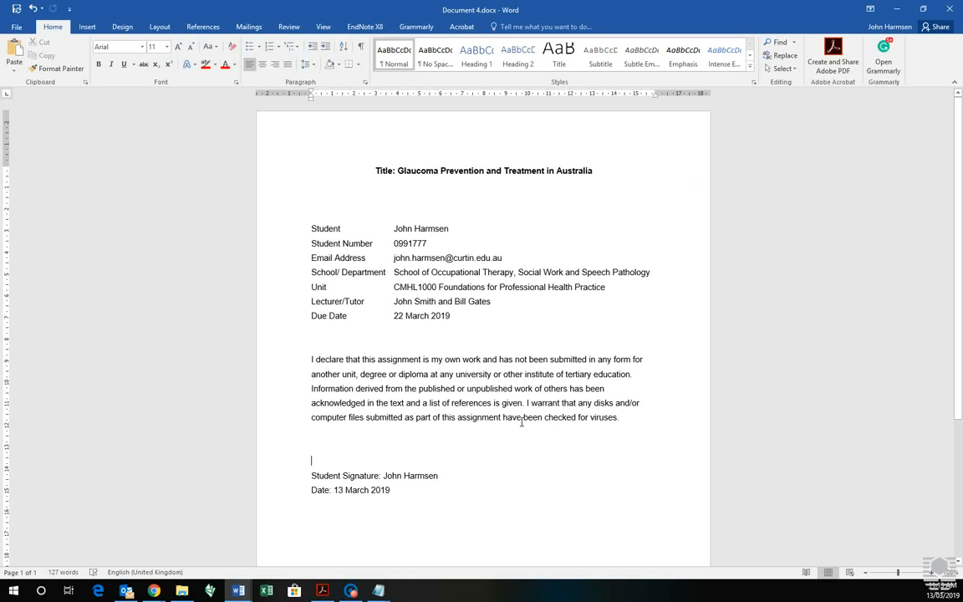
Step: Open the page footer and enter the student's full name at its start and the student number at its centre
{"action": "scroll", "coordinate": [596, 323], "scroll_direction": "down", "scroll_amount": 4}
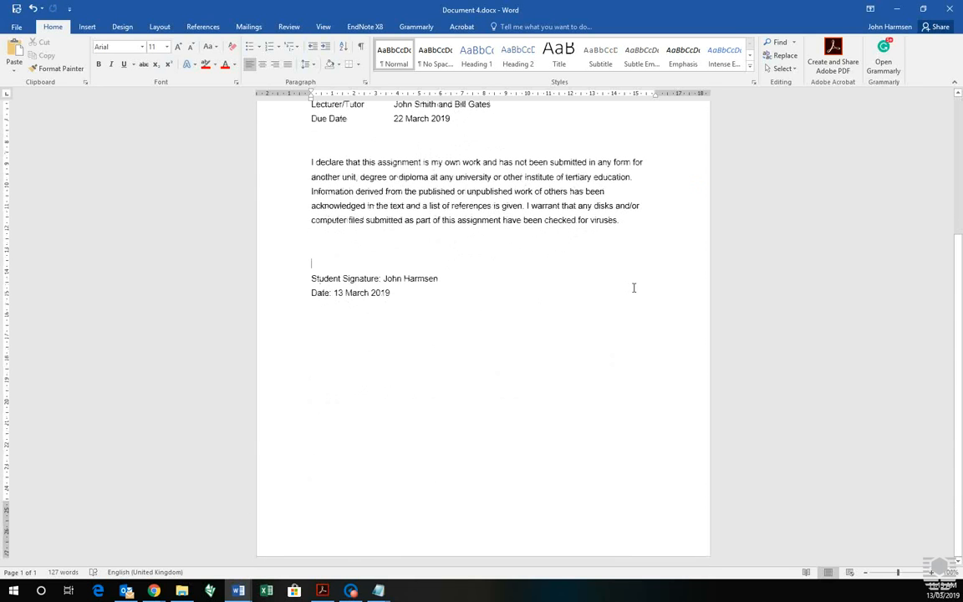
{"action": "double_click", "coordinate": [330, 540]}
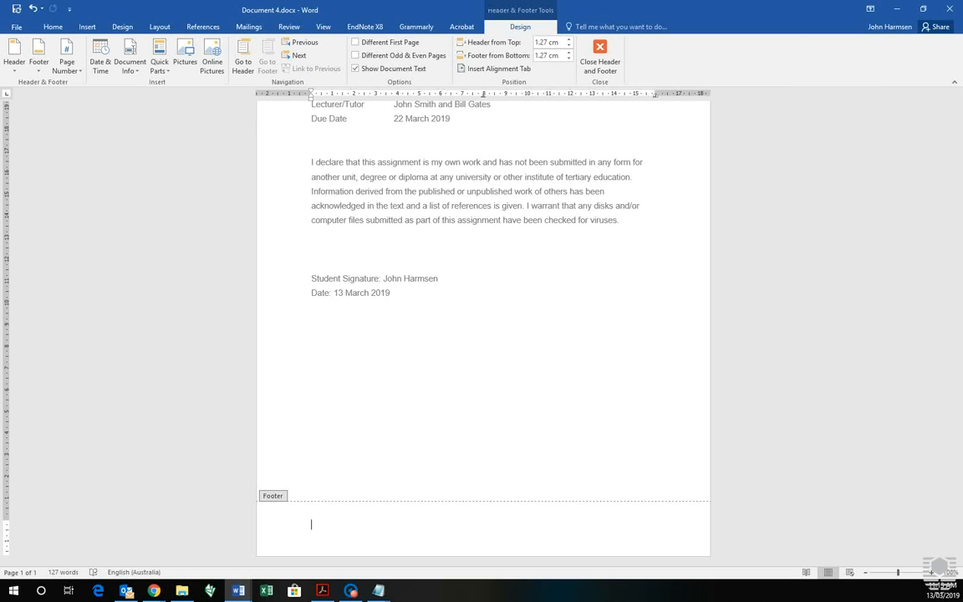
{"action": "type", "text": "John"}
{"action": "key", "text": "BackSpace"}
{"action": "key", "text": "BackSpace"}
{"action": "key", "text": "BackSpace"}
{"action": "key", "text": "BackSpace"}
{"action": "scroll", "coordinate": [394, 344], "scroll_direction": "up", "scroll_amount": 3}
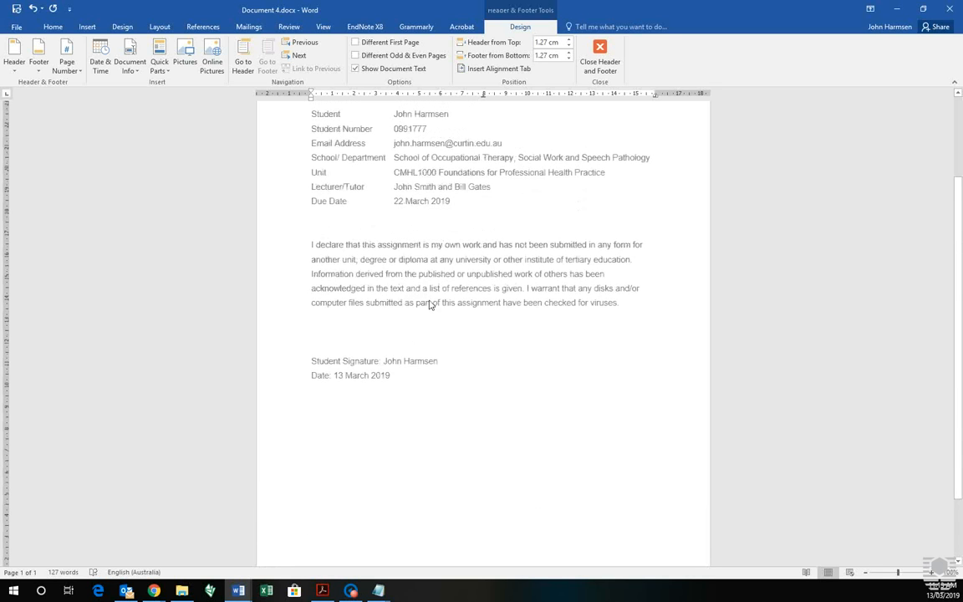
{"action": "scroll", "coordinate": [430, 303], "scroll_direction": "down", "scroll_amount": 3}
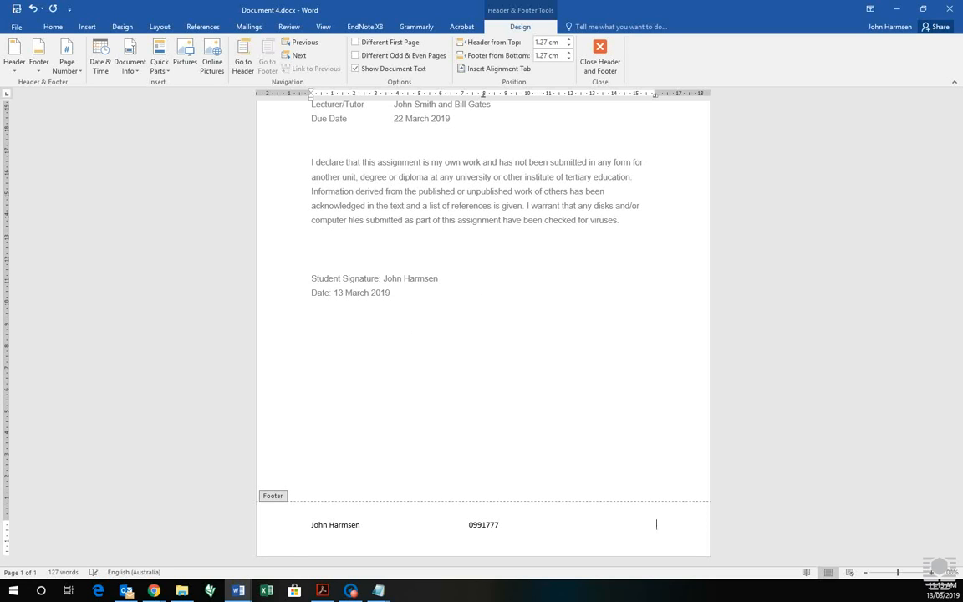
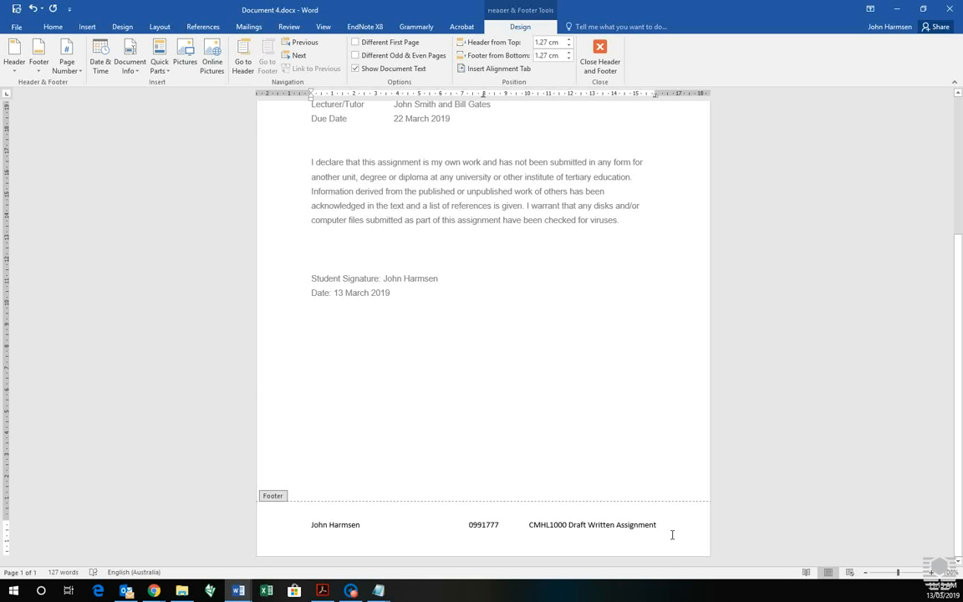
Step: Change the font of the whole footer line to Arial
{"action": "left_click_drag", "start_coordinate": [670, 530], "coordinate": [319, 532]}
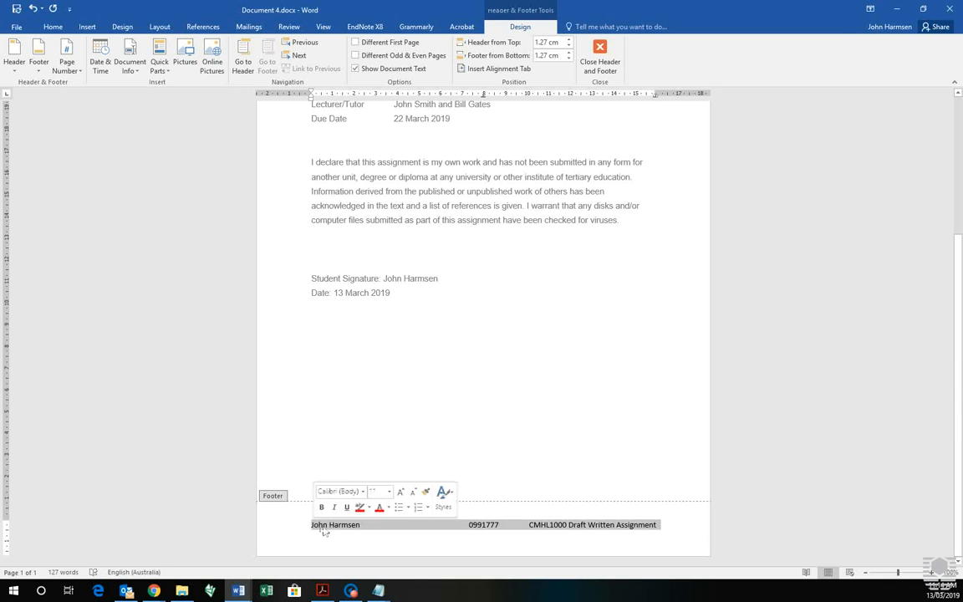
{"action": "left_click", "coordinate": [53, 26]}
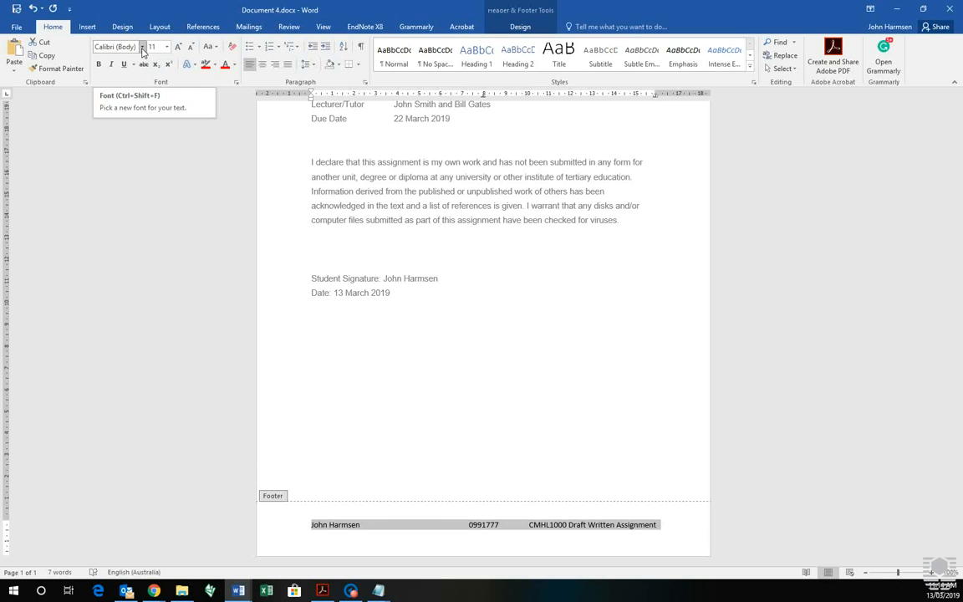
{"action": "left_click", "coordinate": [143, 47]}
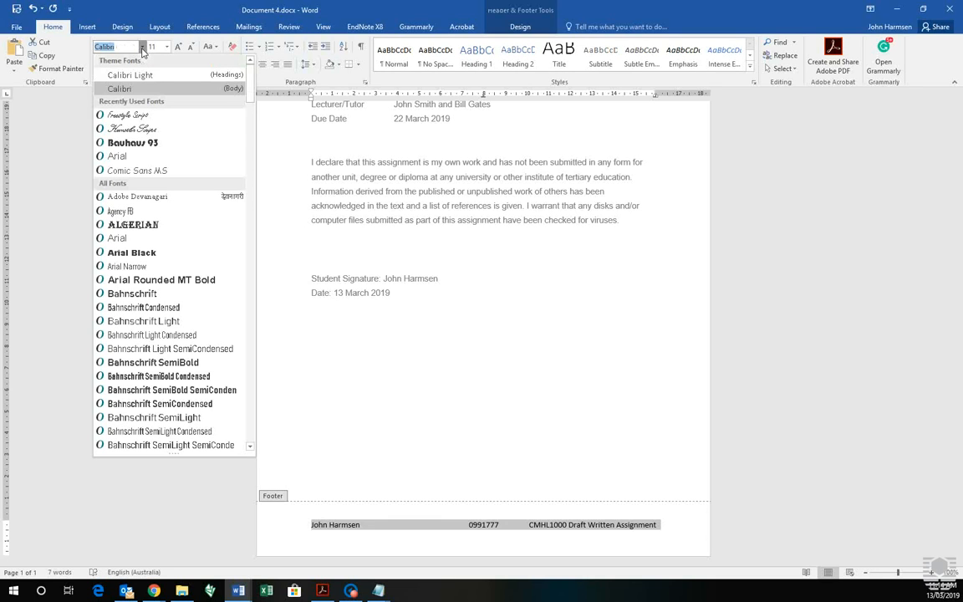
{"action": "left_click", "coordinate": [137, 157]}
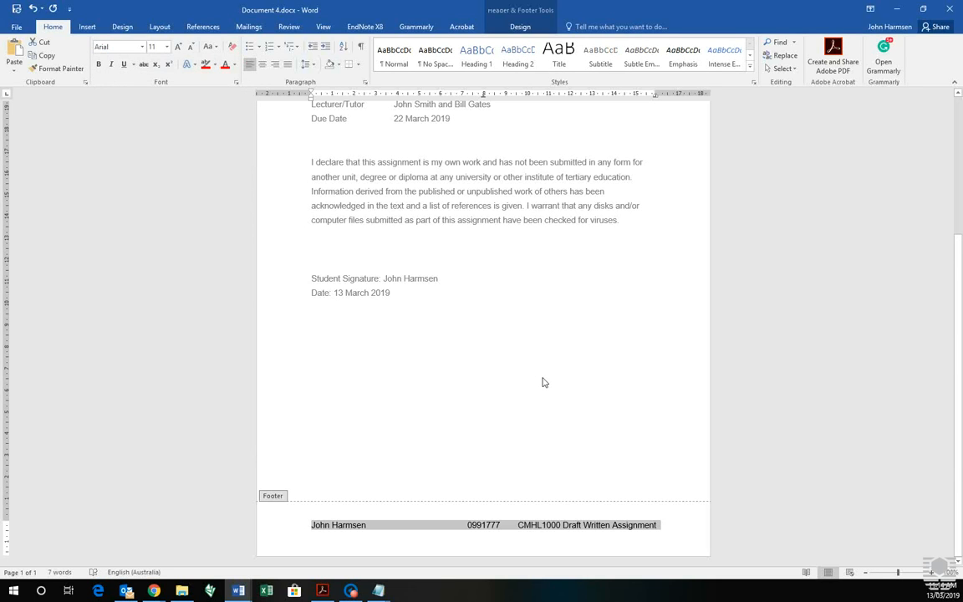
{"action": "left_click", "coordinate": [564, 527]}
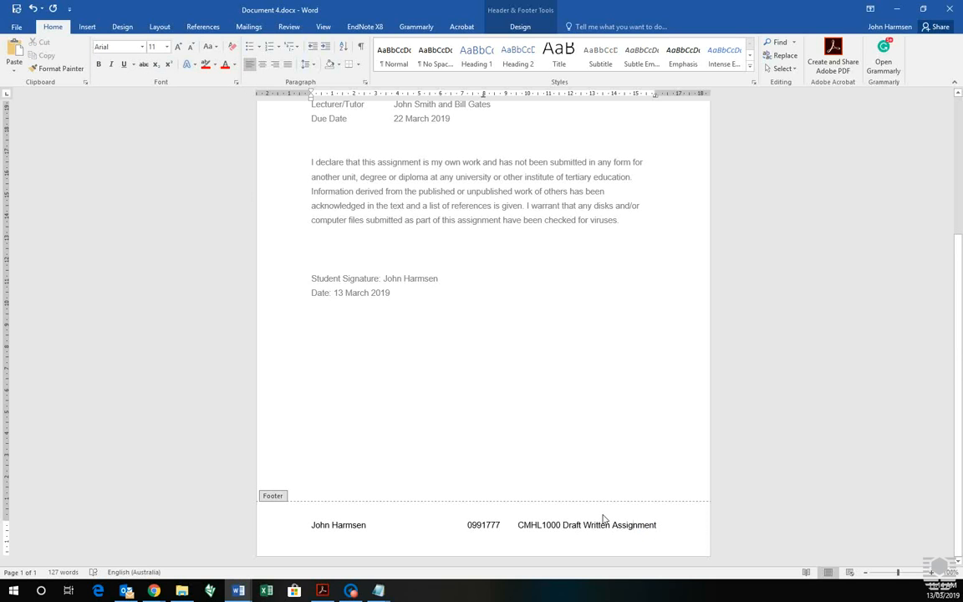
Step: Switch to the browser, resume editing Document 4 in Word Online, and examine how its footer and student details are laid out
{"action": "scroll", "coordinate": [551, 359], "scroll_direction": "up", "scroll_amount": 1}
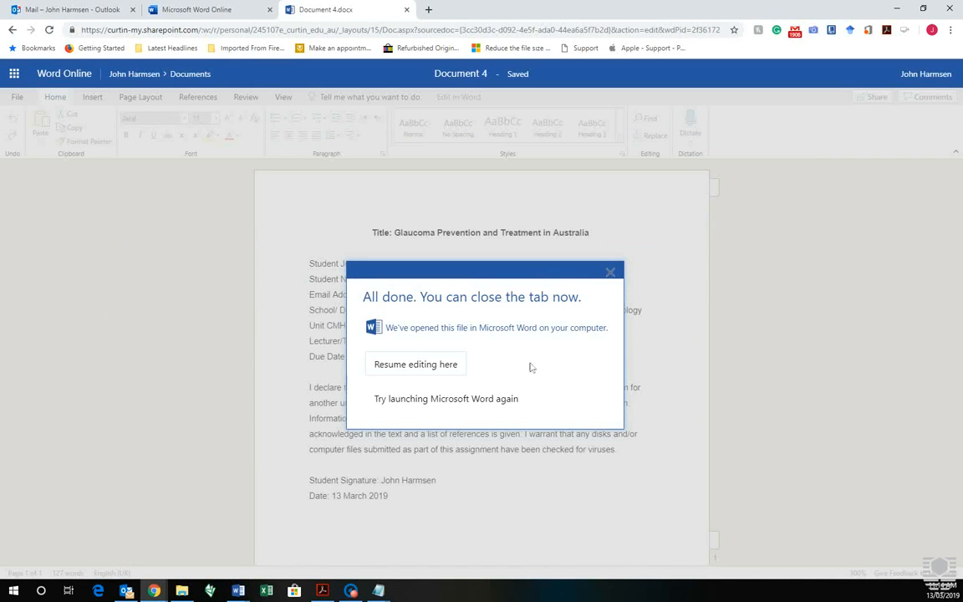
{"action": "left_click", "coordinate": [435, 369]}
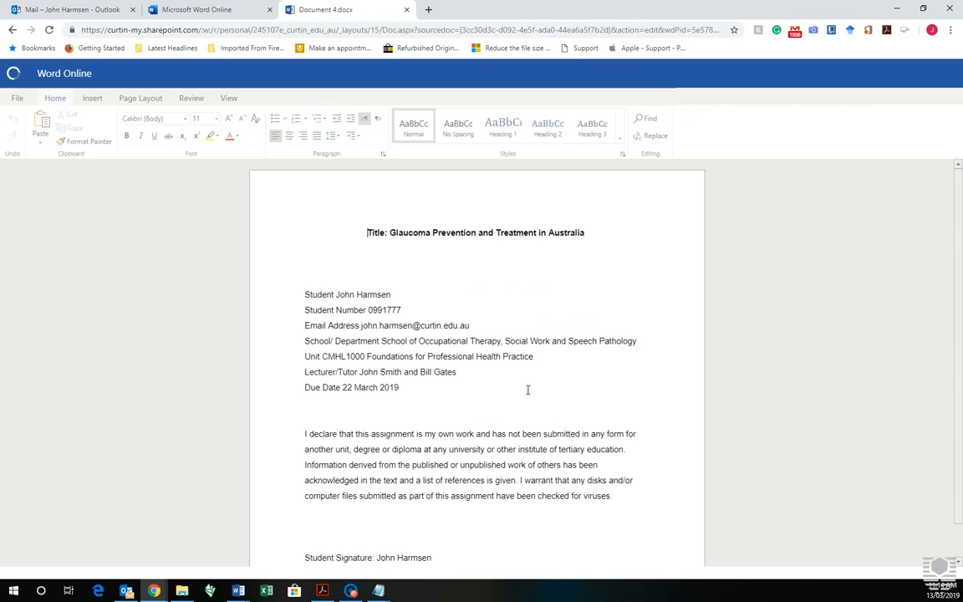
{"action": "left_click", "coordinate": [428, 325]}
{"action": "scroll", "coordinate": [753, 188], "scroll_direction": "down", "scroll_amount": 1}
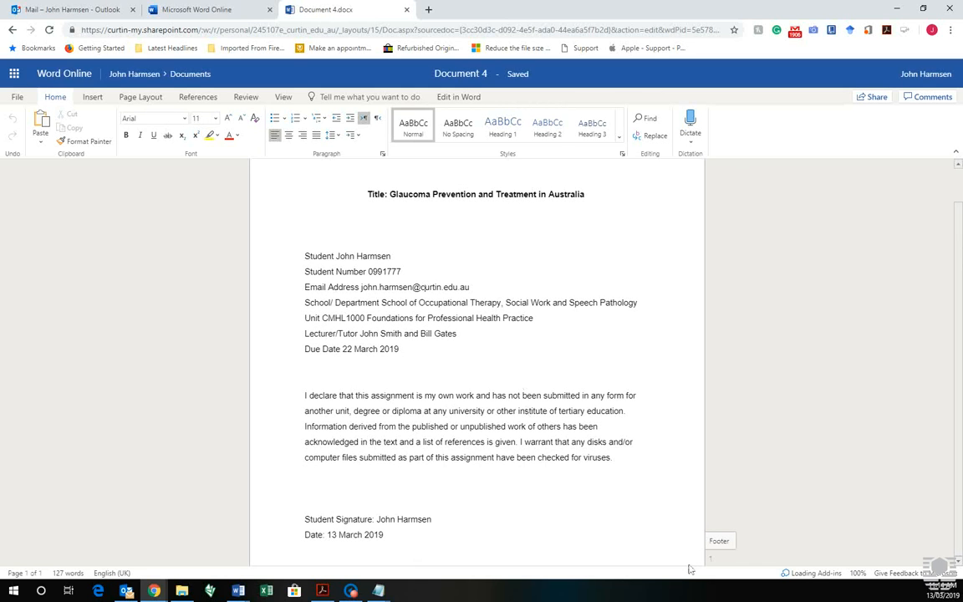
{"action": "left_click", "coordinate": [719, 542]}
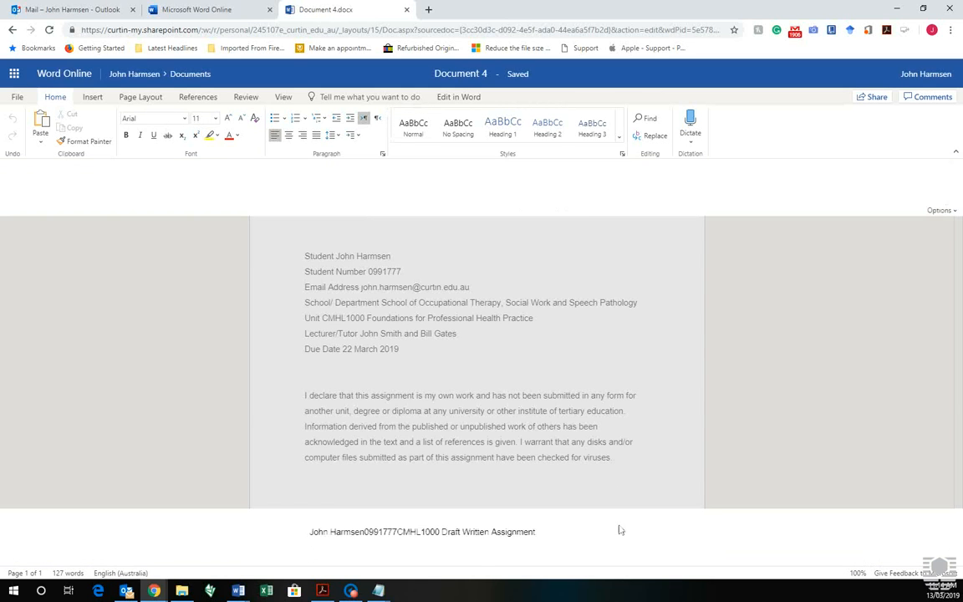
{"action": "left_click", "coordinate": [611, 410]}
{"action": "scroll", "coordinate": [393, 290], "scroll_direction": "up", "scroll_amount": 1}
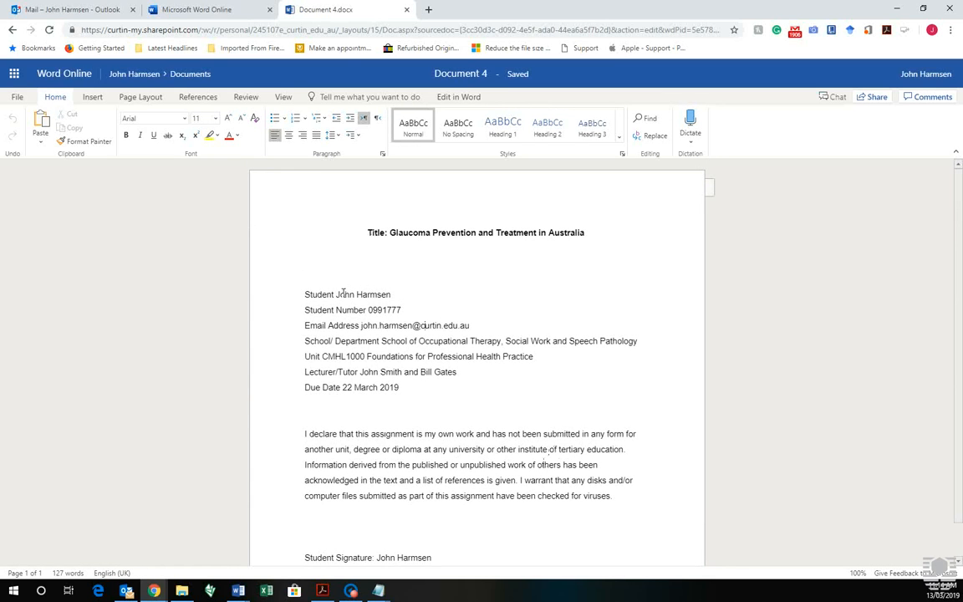
{"action": "left_click_drag", "start_coordinate": [319, 302], "coordinate": [408, 400]}
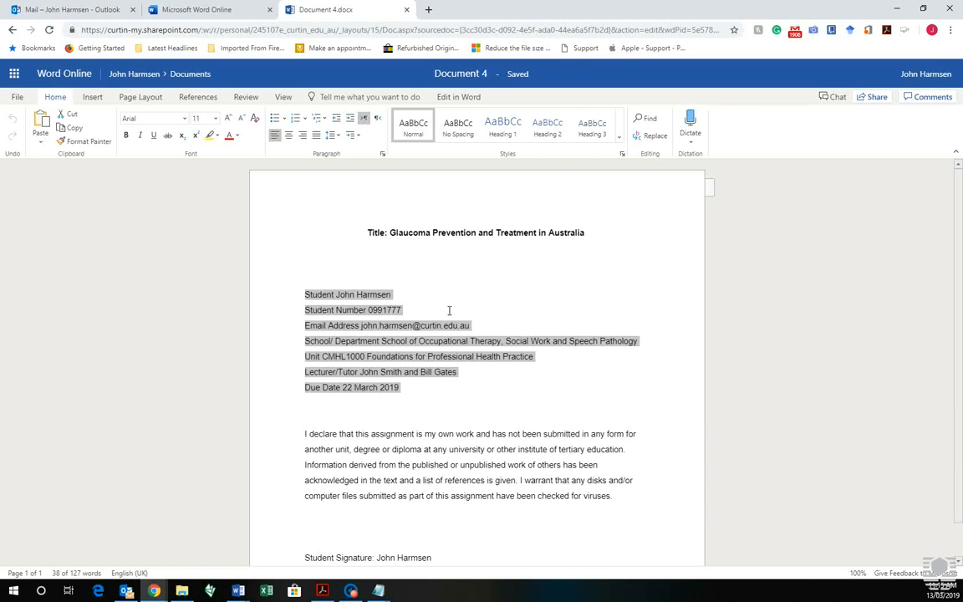
Step: Close the blank Document2 window and reopen Document 4 from Word Online in the desktop version of Word
{"action": "left_click", "coordinate": [238, 591]}
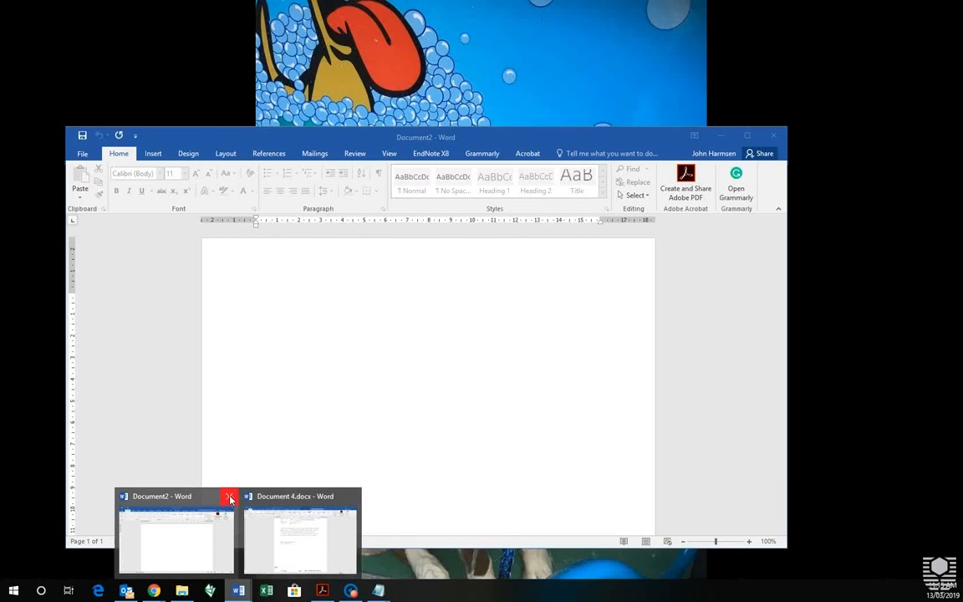
{"action": "left_click", "coordinate": [229, 499]}
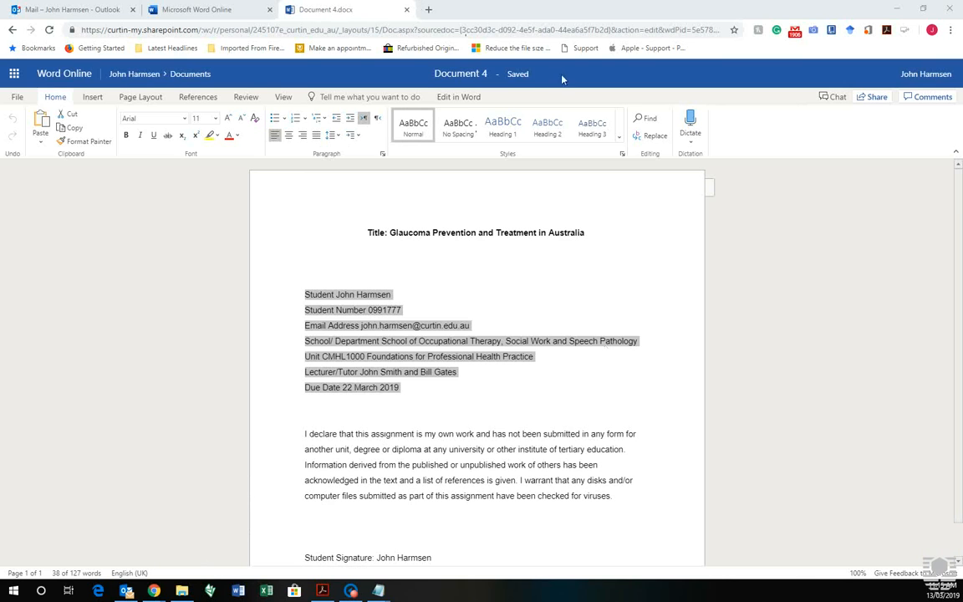
{"action": "left_click", "coordinate": [469, 97]}
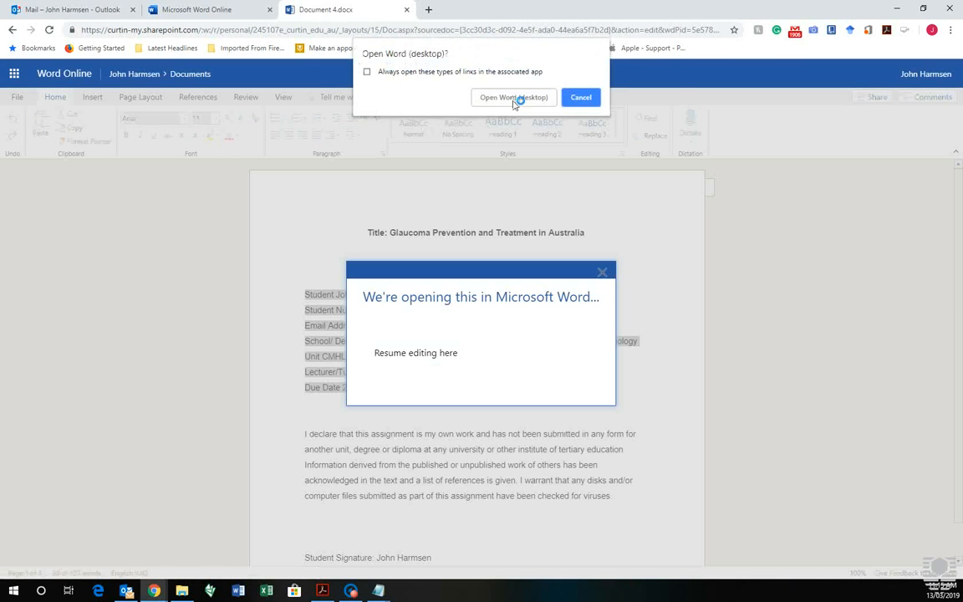
{"action": "left_click", "coordinate": [514, 98]}
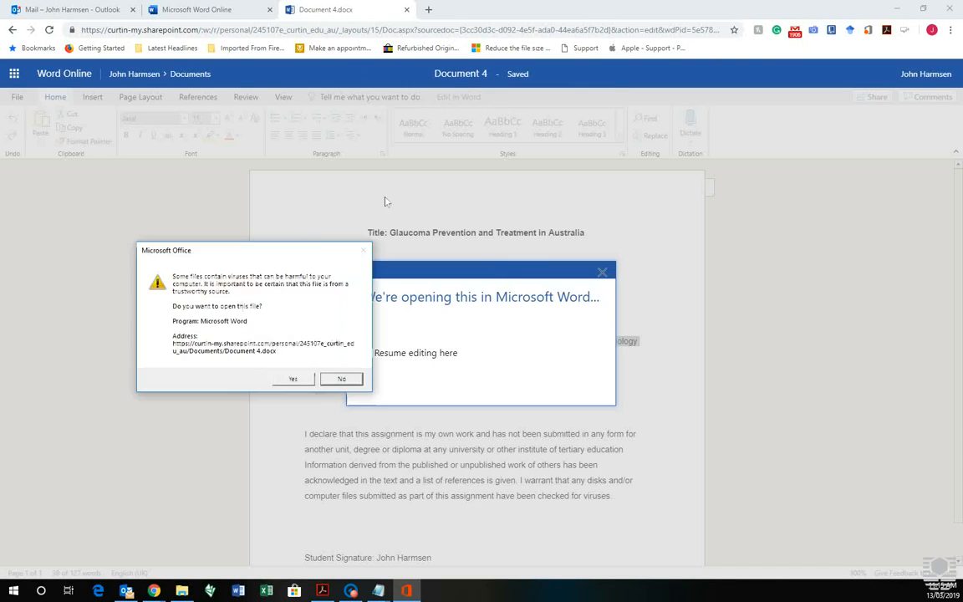
{"action": "left_click", "coordinate": [423, 245]}
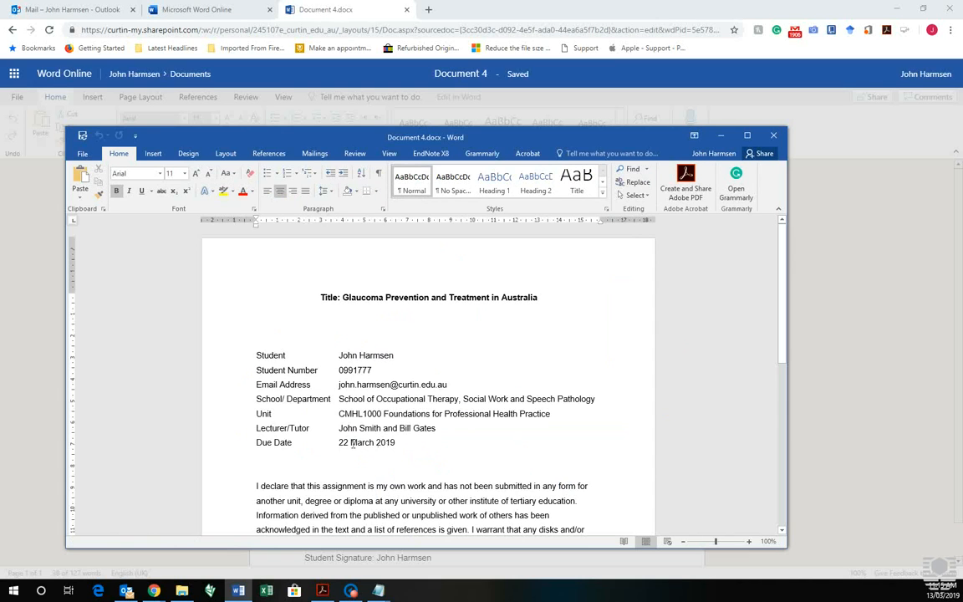
Step: Examine the alignment of the student details block in the desktop copy of Document 4, with its window maximised
{"action": "left_click_drag", "start_coordinate": [395, 445], "coordinate": [276, 364]}
{"action": "left_click", "coordinate": [490, 378]}
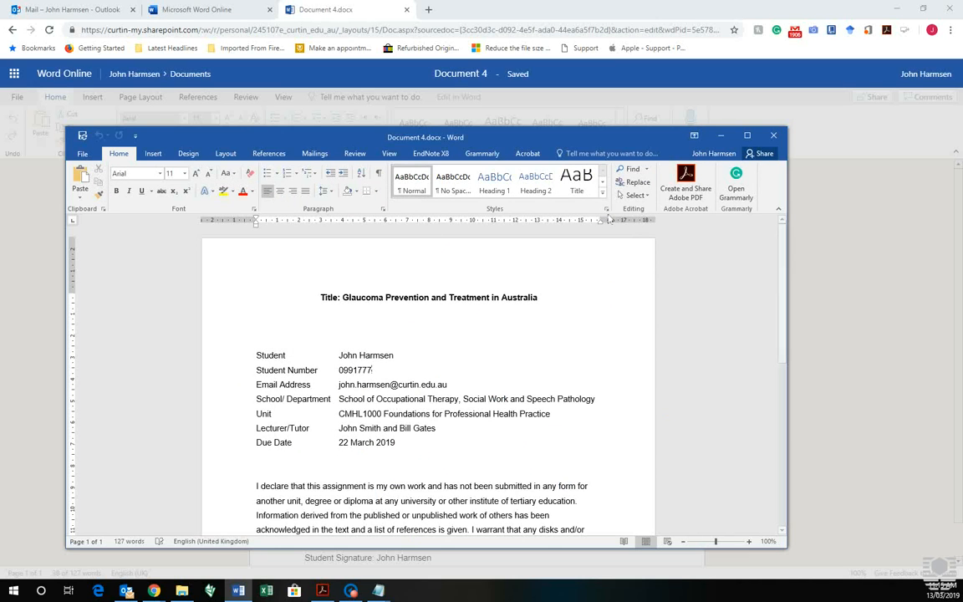
{"action": "left_click_drag", "start_coordinate": [525, 137], "coordinate": [539, 43]}
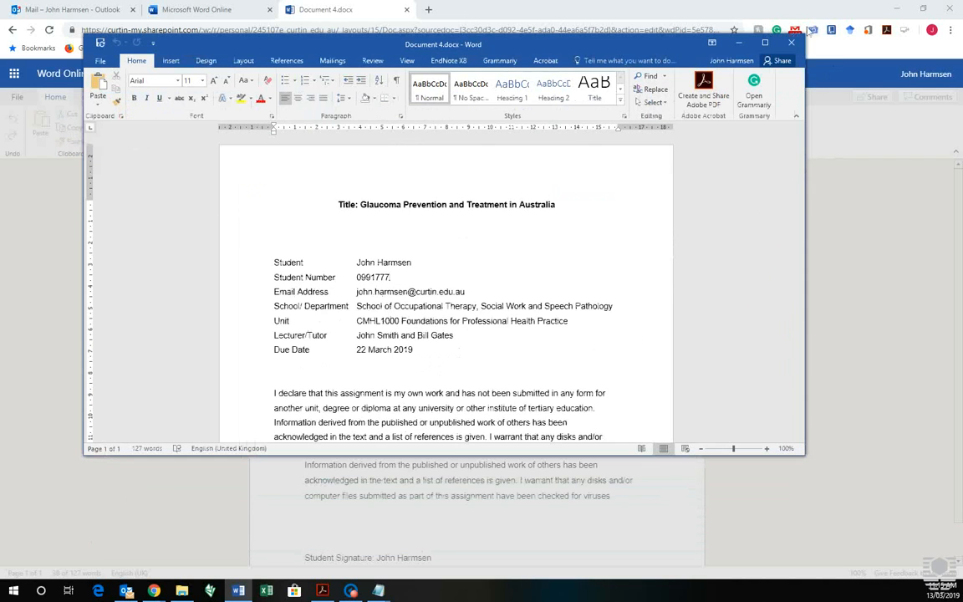
{"action": "left_click", "coordinate": [774, 45]}
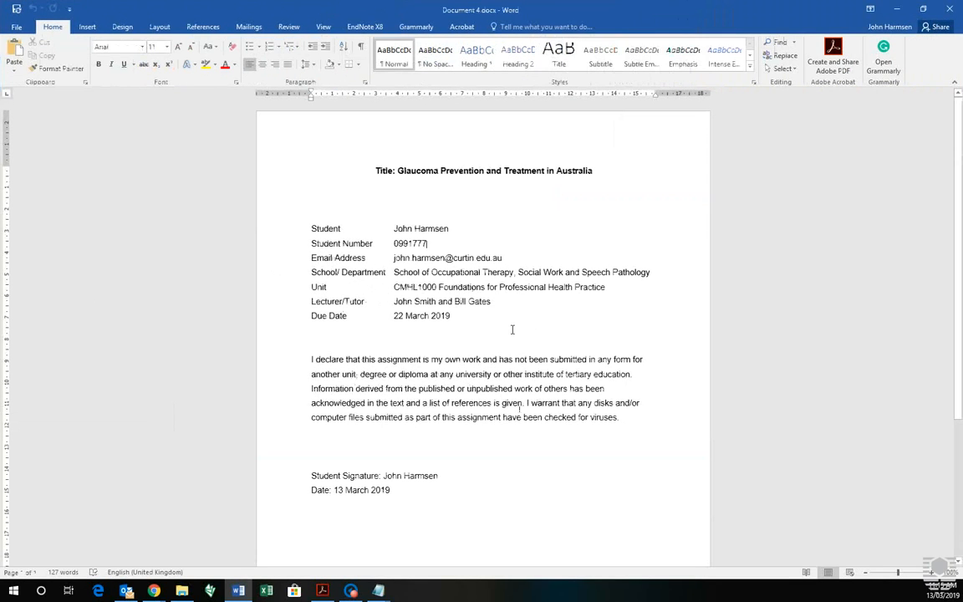
Step: Close the desktop copy of Document 4 and resume editing the document in Word Online
{"action": "left_click", "coordinate": [949, 13]}
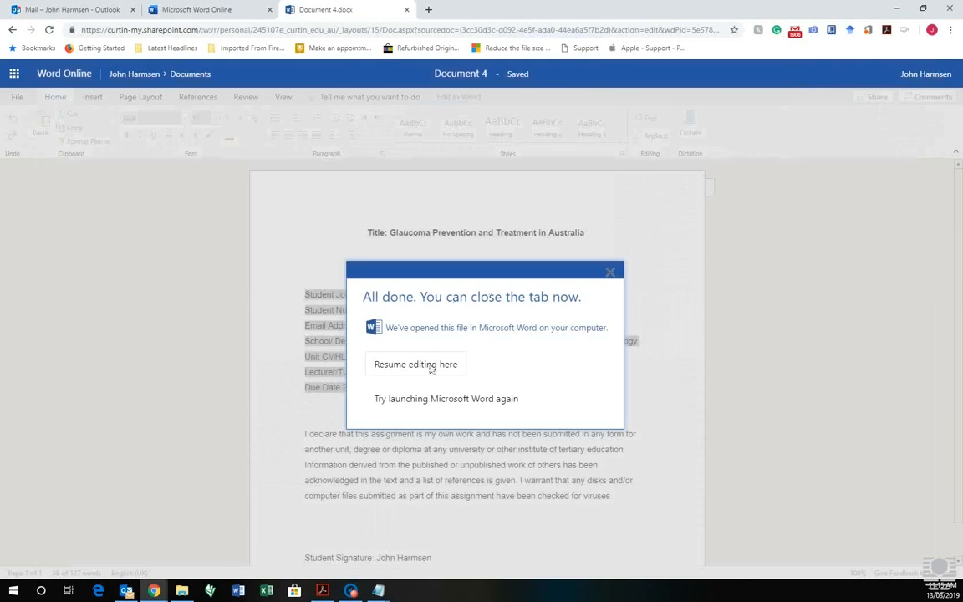
{"action": "left_click", "coordinate": [456, 366]}
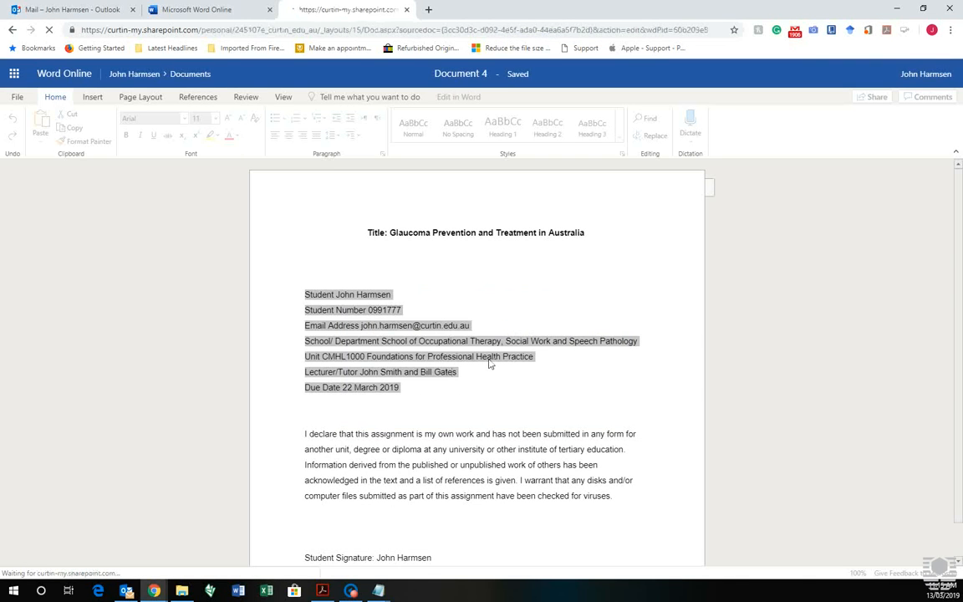